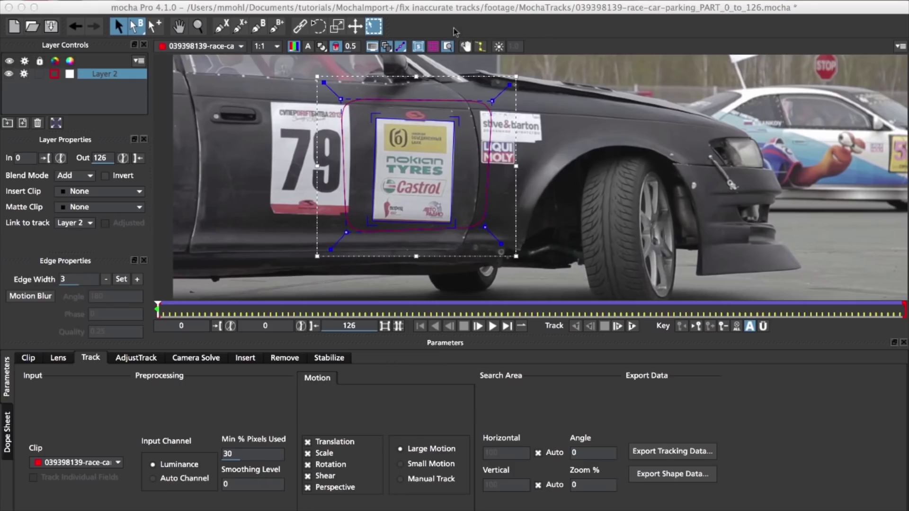
- Toggle the planar surface overlay on the sponsor sticker to check the track
{"action": "left_click", "coordinate": [420, 46]}
{"action": "left_click", "coordinate": [419, 47]}
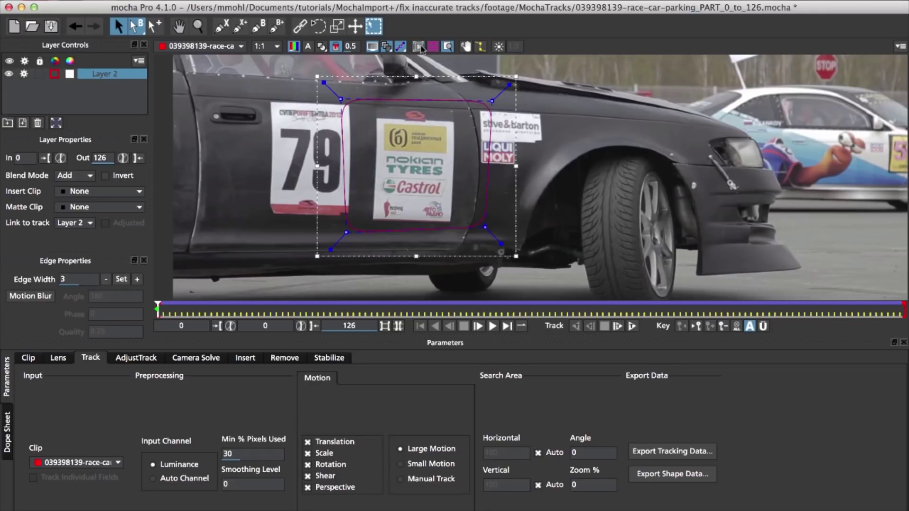
{"action": "left_click", "coordinate": [420, 47]}
{"action": "left_click", "coordinate": [419, 46]}
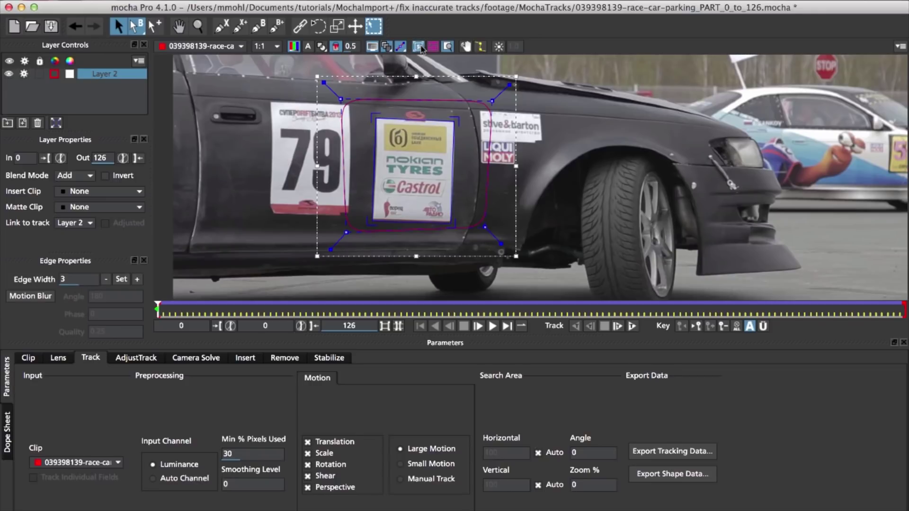
{"action": "left_click", "coordinate": [420, 46]}
- Review the 126-frame track and bring up the Export Tracking Data format list
{"action": "mouse_move", "coordinate": [159, 307]}
{"action": "left_mouse_down"}
{"action": "mouse_move", "coordinate": [601, 303]}
{"action": "mouse_move", "coordinate": [904, 331]}
{"action": "left_mouse_up"}
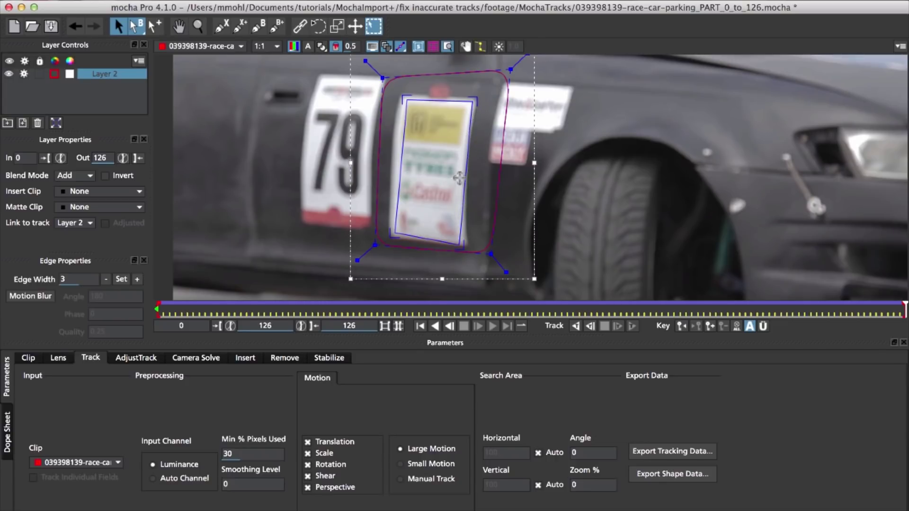
{"action": "left_click", "coordinate": [642, 451]}
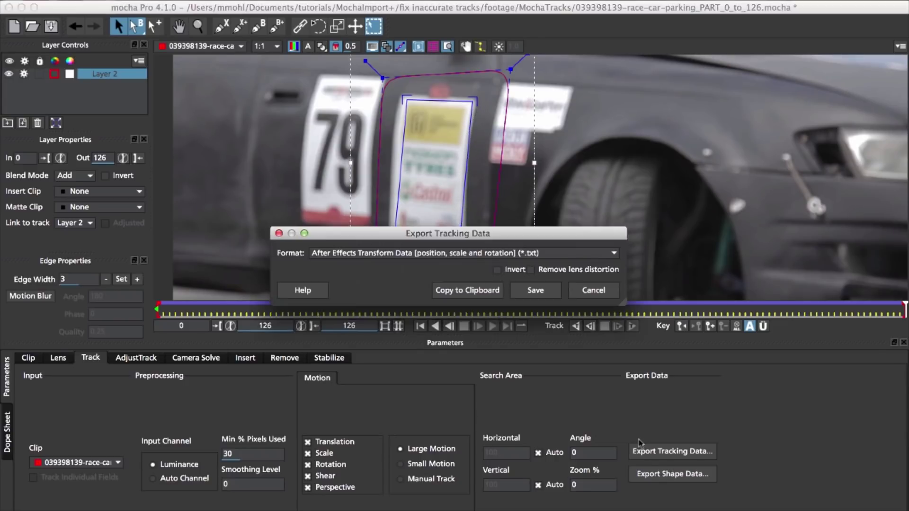
{"action": "left_click", "coordinate": [446, 254]}
- Load the copied corner pin data into MochaImport+ and add the checkerboard layer to the comp
{"action": "left_click", "coordinate": [447, 273]}
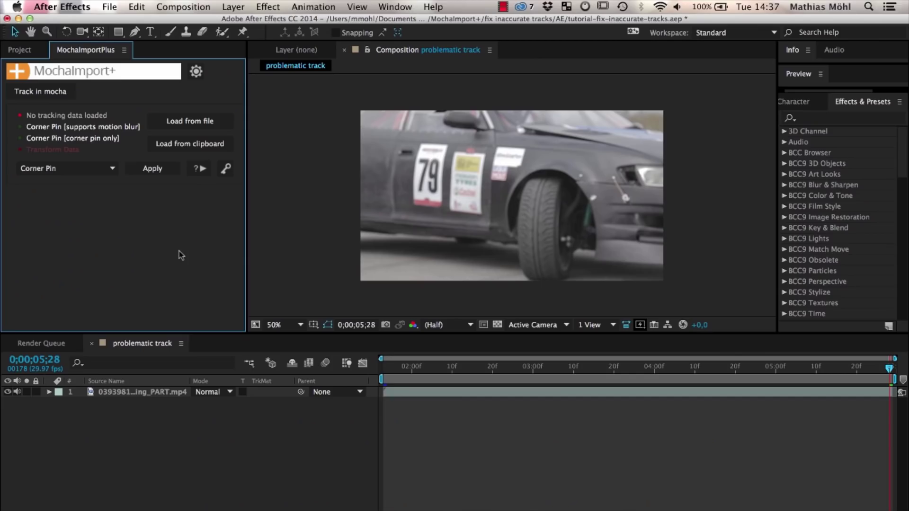
{"action": "left_click", "coordinate": [190, 144]}
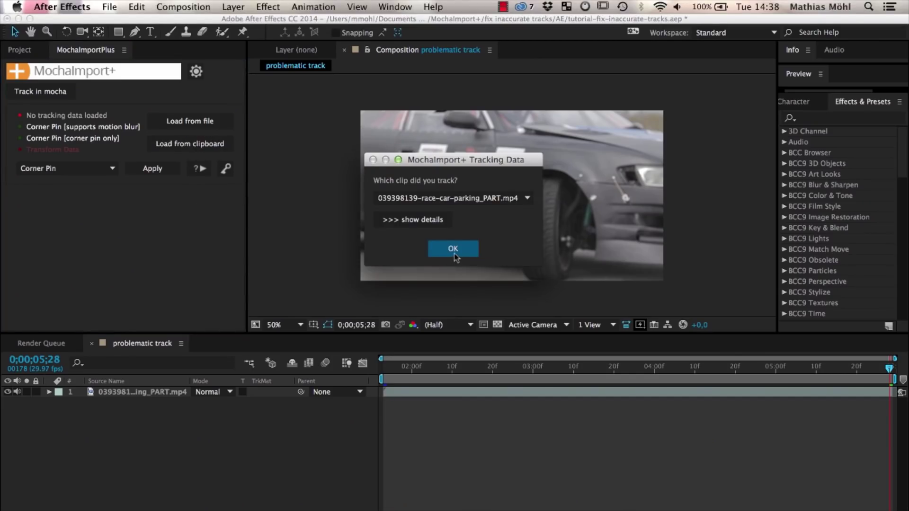
{"action": "left_click", "coordinate": [455, 256]}
{"action": "left_click", "coordinate": [20, 50]}
{"action": "left_click", "coordinate": [42, 214]}
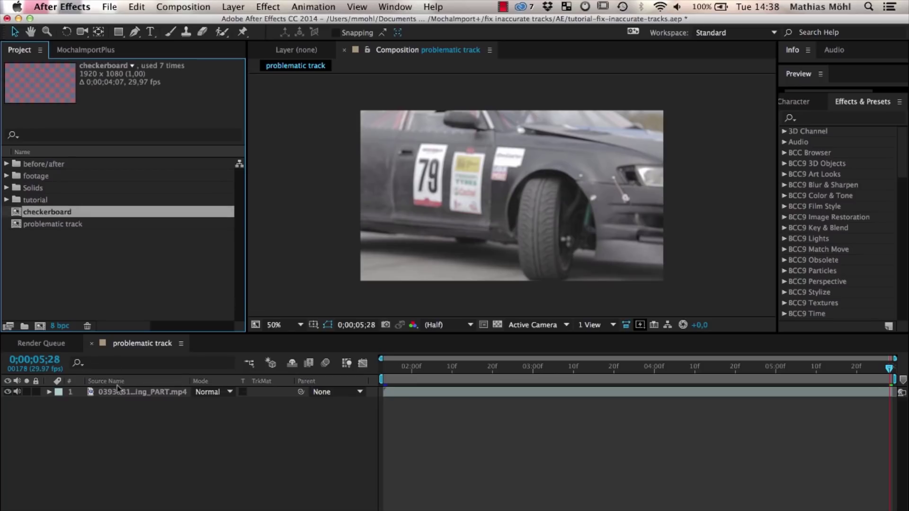
{"action": "left_click_drag", "start_coordinate": [118, 387], "coordinate": [117, 391]}
- Apply the track to the checkerboard as a live-expression Bezier Warp
{"action": "left_click", "coordinate": [84, 50]}
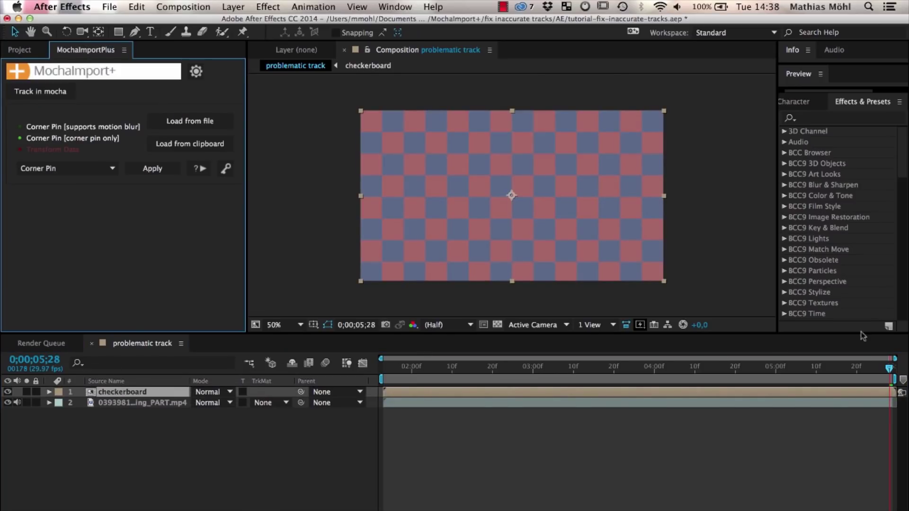
{"action": "left_click_drag", "start_coordinate": [877, 368], "coordinate": [383, 369]}
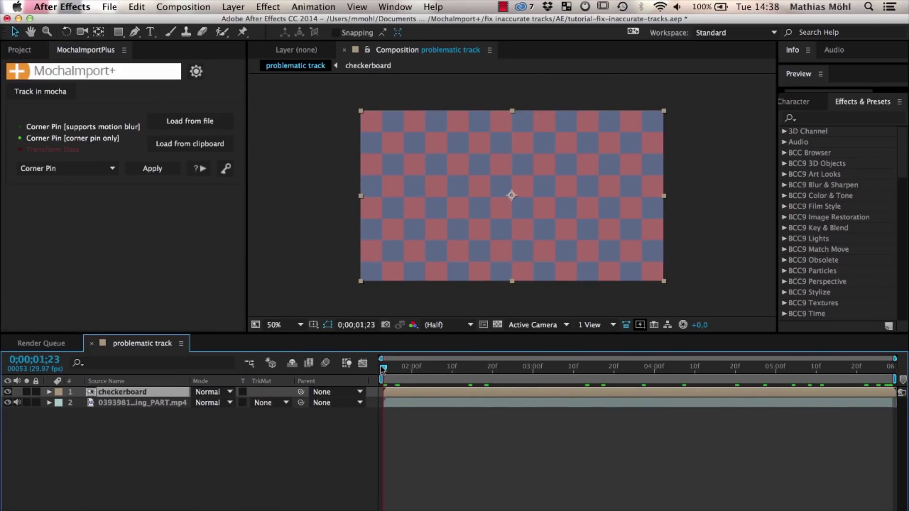
{"action": "left_click", "coordinate": [146, 171]}
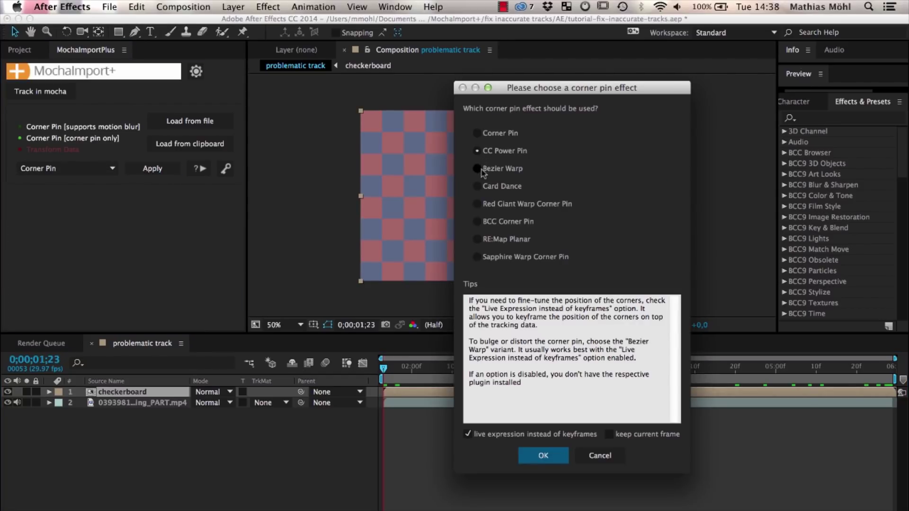
{"action": "left_click", "coordinate": [477, 169]}
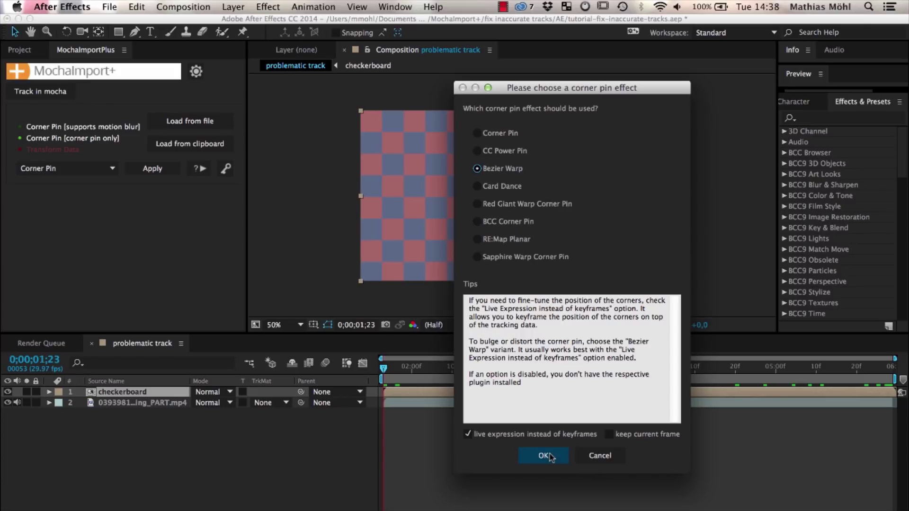
{"action": "left_click", "coordinate": [547, 456]}
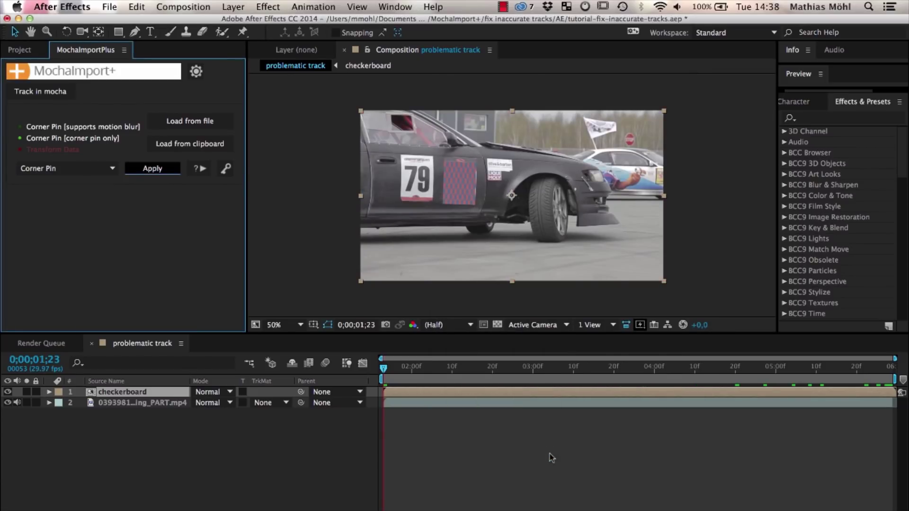
- Zoom the viewer to 200% over the door plate and reveal the checkerboard's Bezier Warp properties
{"action": "left_click", "coordinate": [333, 263]}
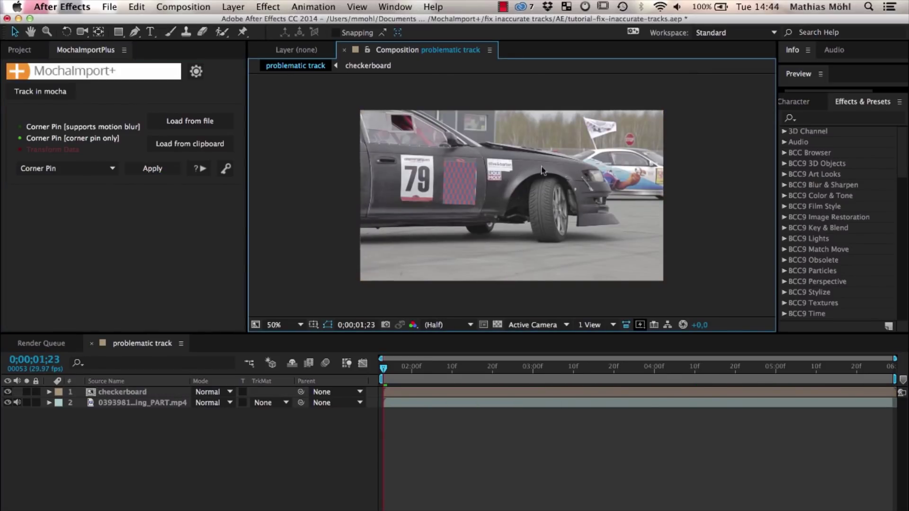
{"action": "scroll", "coordinate": [459, 200], "scroll_direction": "up", "scroll_amount": 2}
{"action": "scroll", "coordinate": [440, 200], "scroll_direction": "up", "scroll_amount": 2}
{"action": "left_click_drag", "start_coordinate": [420, 200], "coordinate": [487, 216]}
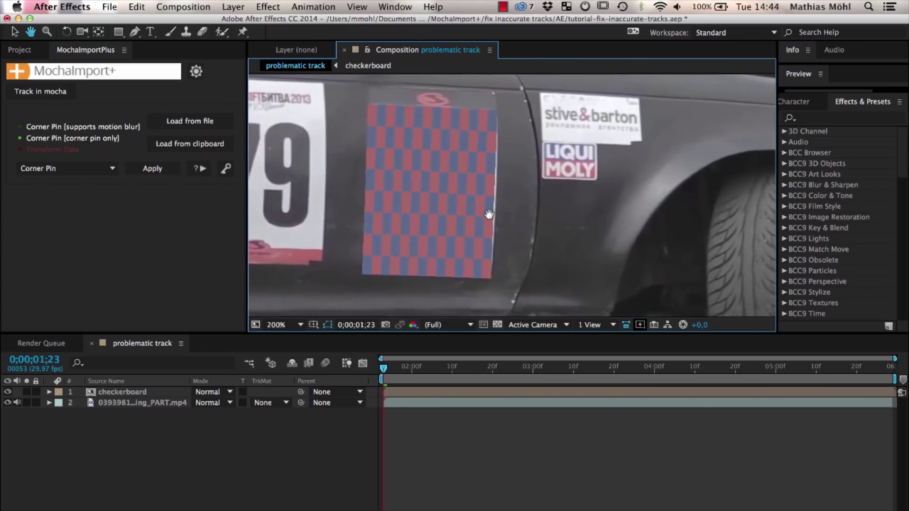
{"action": "left_click", "coordinate": [122, 395]}
{"action": "key", "text": "e"}
{"action": "key", "text": "u"}
{"action": "left_click", "coordinate": [107, 403]}
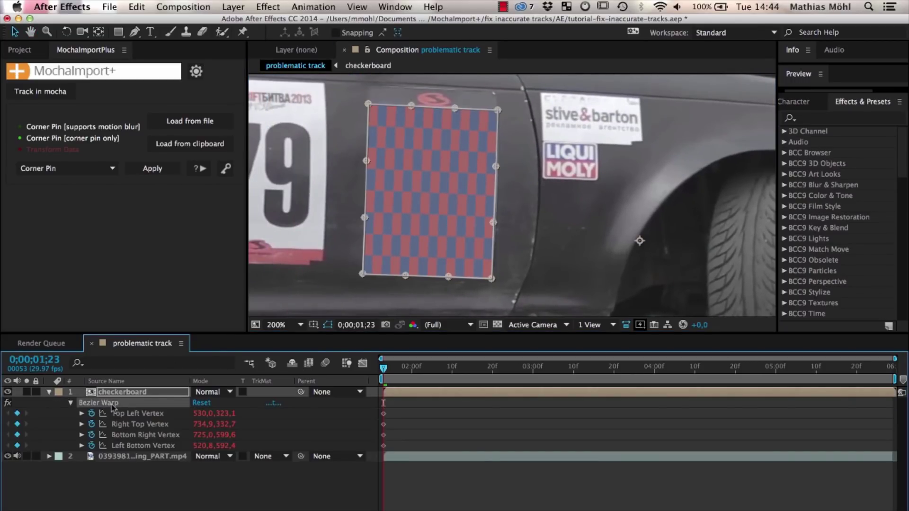
- Bow the right edge outward, straighten the left edge, and review the fit across frames
{"action": "left_click_drag", "start_coordinate": [495, 166], "coordinate": [498, 166]}
{"action": "left_click_drag", "start_coordinate": [493, 222], "coordinate": [497, 222]}
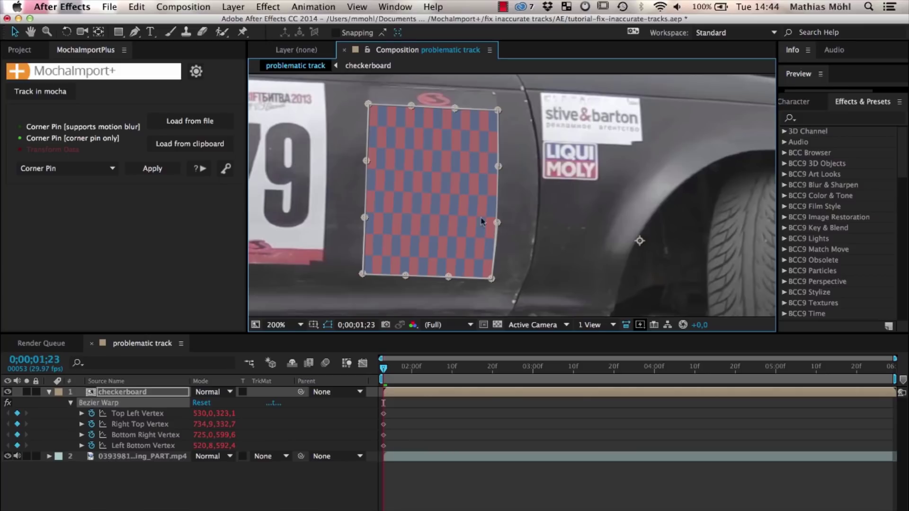
{"action": "left_click_drag", "start_coordinate": [370, 164], "coordinate": [368, 161]}
{"action": "left_click_drag", "start_coordinate": [364, 218], "coordinate": [366, 219]}
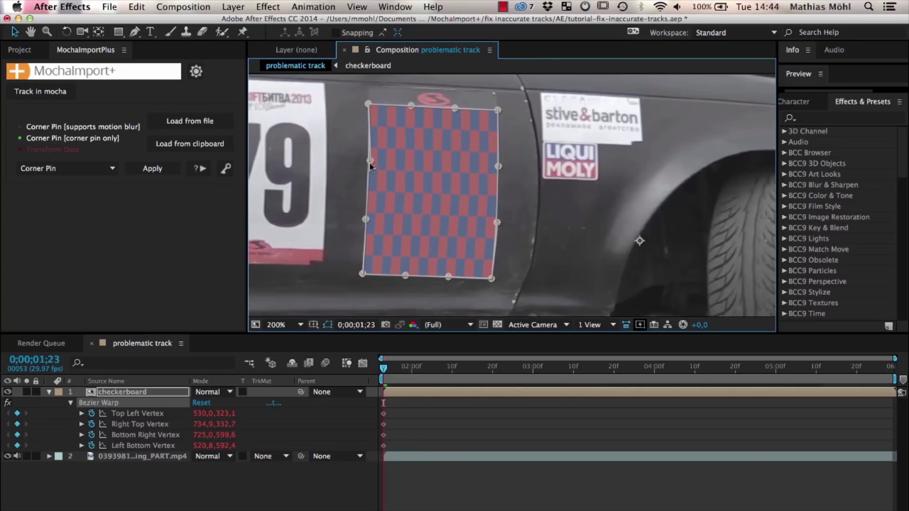
{"action": "left_click", "coordinate": [270, 502]}
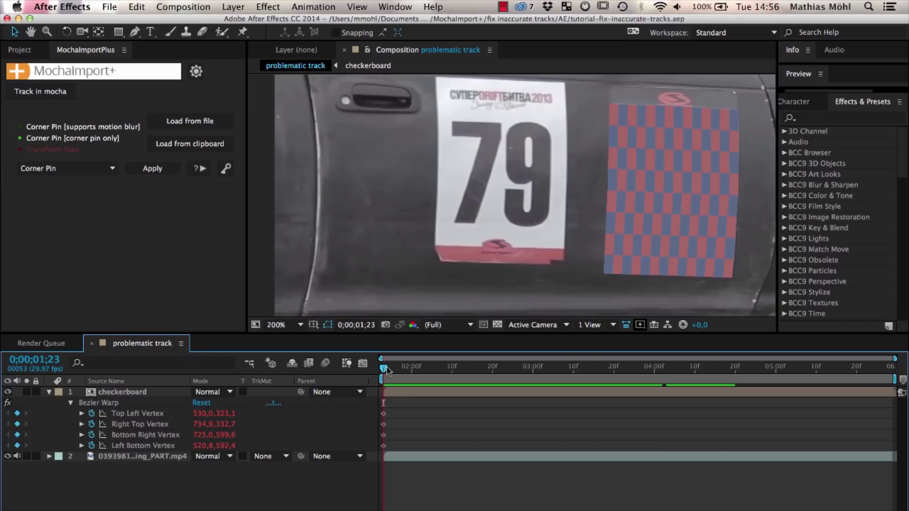
{"action": "left_click_drag", "start_coordinate": [384, 369], "coordinate": [651, 398]}
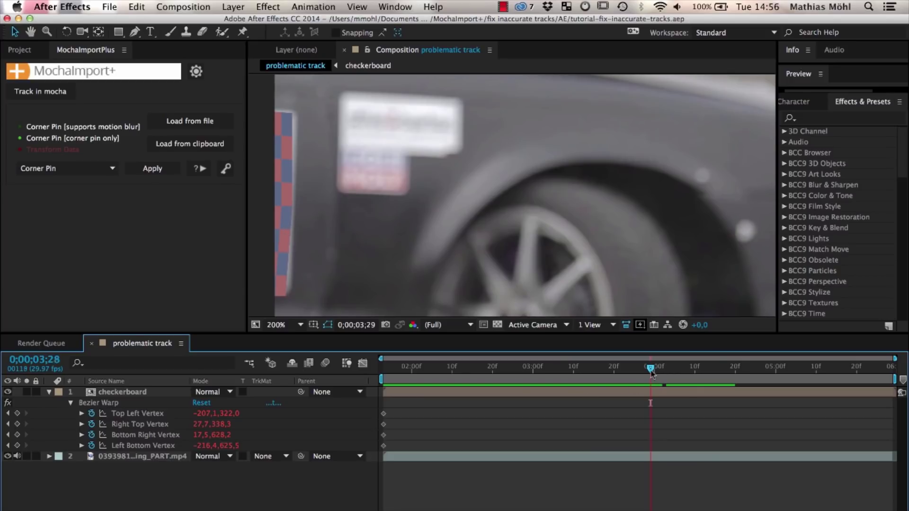
{"action": "mouse_move", "coordinate": [651, 369]}
{"action": "left_mouse_down"}
{"action": "mouse_move", "coordinate": [411, 384]}
{"action": "mouse_move", "coordinate": [421, 380]}
{"action": "left_mouse_up"}
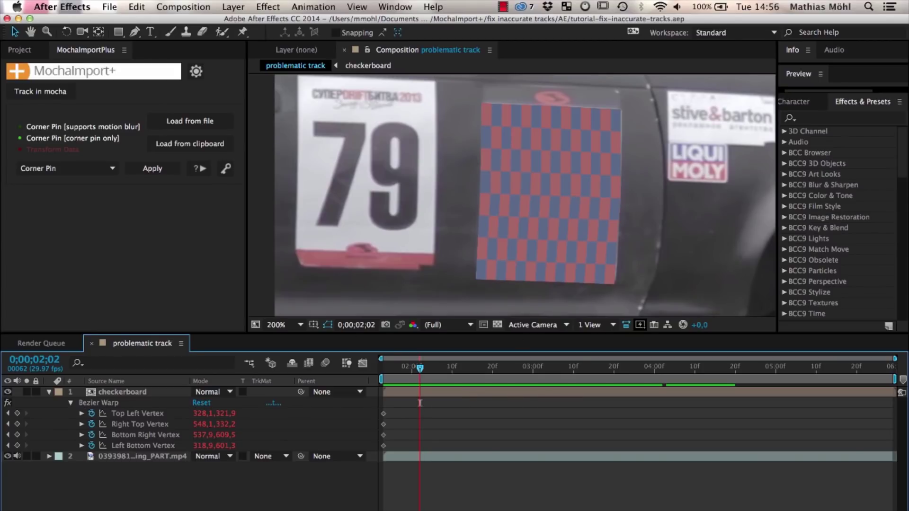
- Inspect the checkerboard's warp expressions in an enlarged timeline, then collapse them and restore the panel
{"action": "left_click", "coordinate": [136, 394]}
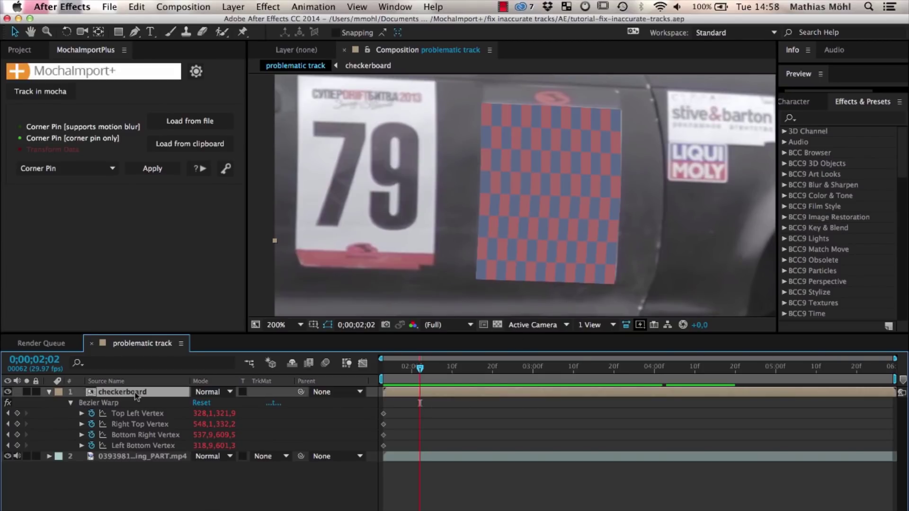
{"action": "key", "text": "e"}
{"action": "key", "text": "e"}
{"action": "left_click_drag", "start_coordinate": [200, 333], "coordinate": [212, 217]}
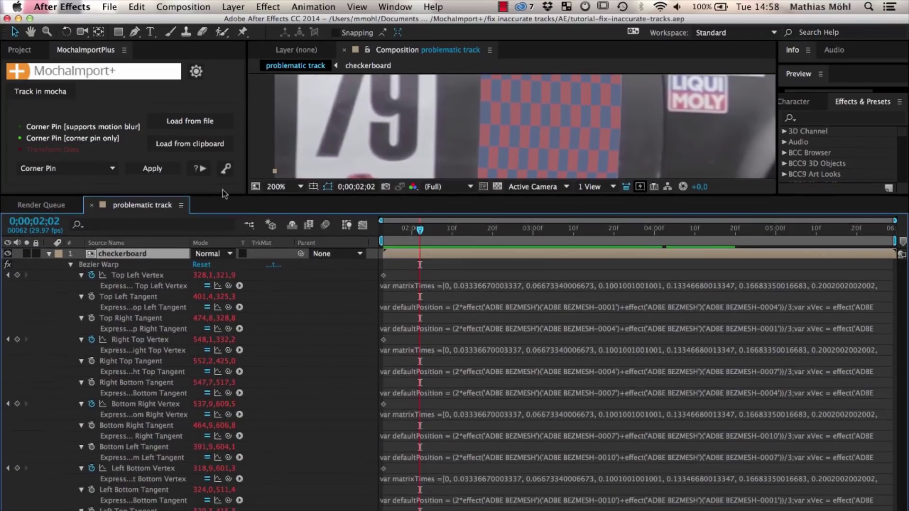
{"action": "left_click_drag", "start_coordinate": [213, 217], "coordinate": [244, 136]}
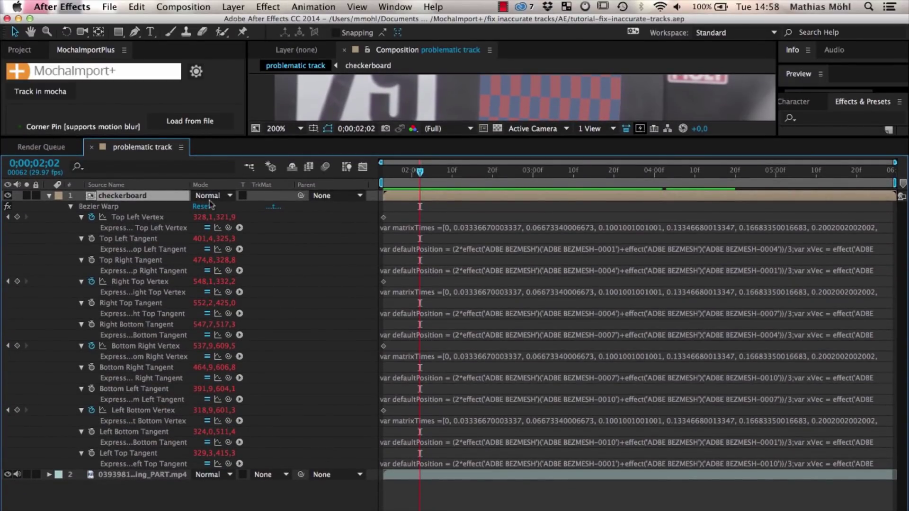
{"action": "left_click", "coordinate": [154, 220]}
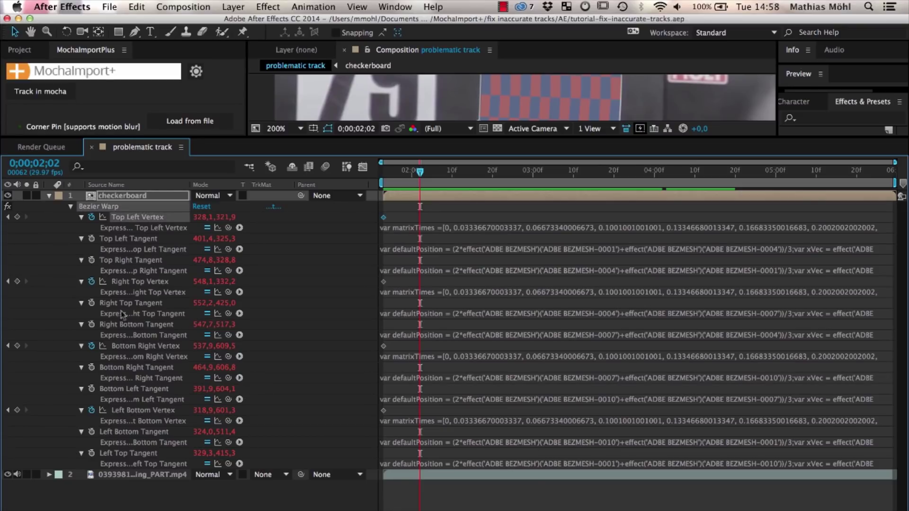
{"action": "left_click", "coordinate": [84, 221]}
{"action": "left_click_drag", "start_coordinate": [191, 140], "coordinate": [182, 299]}
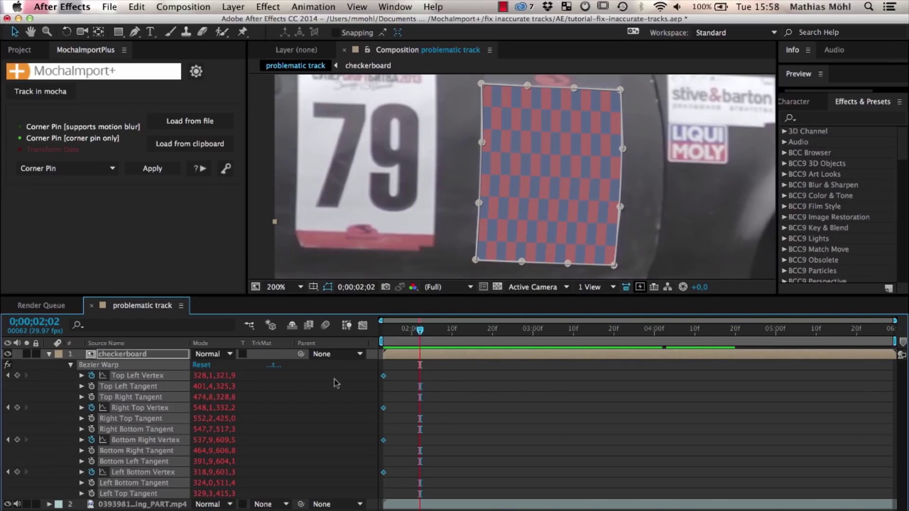
- Undo the diamond keyframes that made the insert jump, then key all warp properties via MochaImport+
{"action": "left_click", "coordinate": [16, 378]}
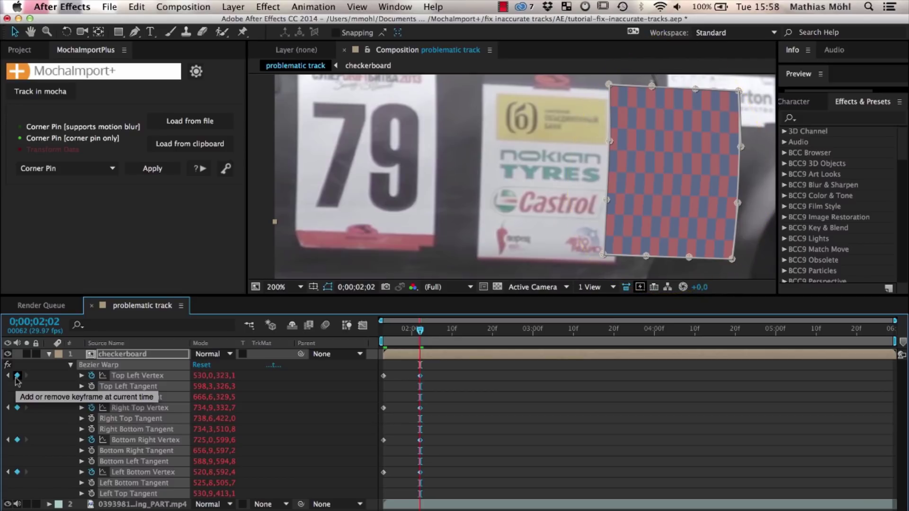
{"action": "left_click", "coordinate": [135, 6]}
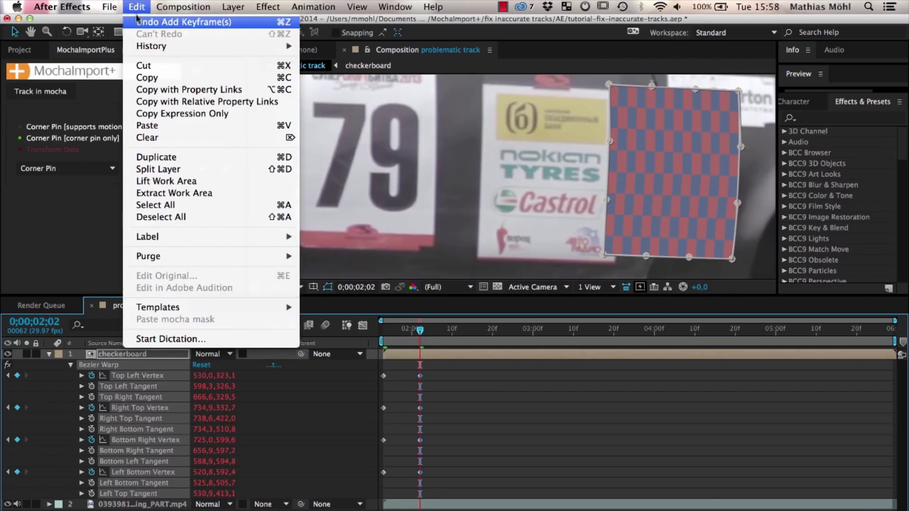
{"action": "left_click", "coordinate": [140, 22]}
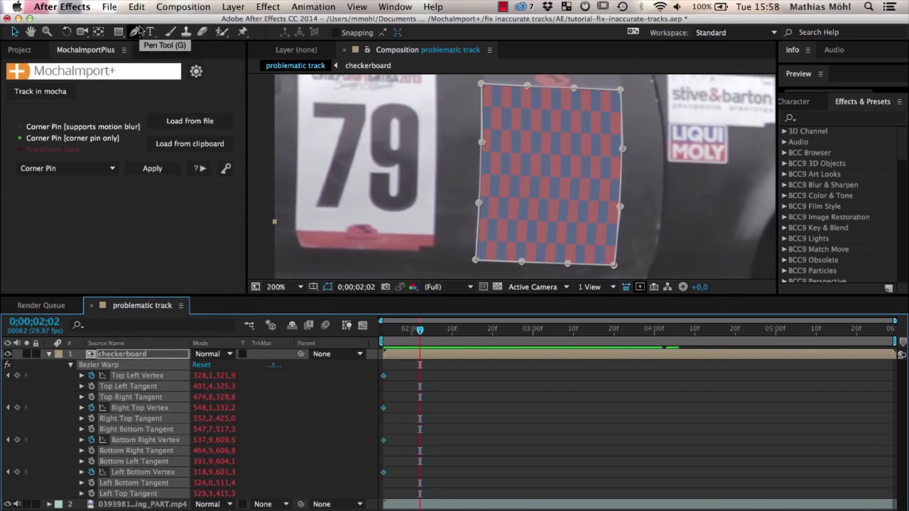
{"action": "left_click", "coordinate": [228, 169]}
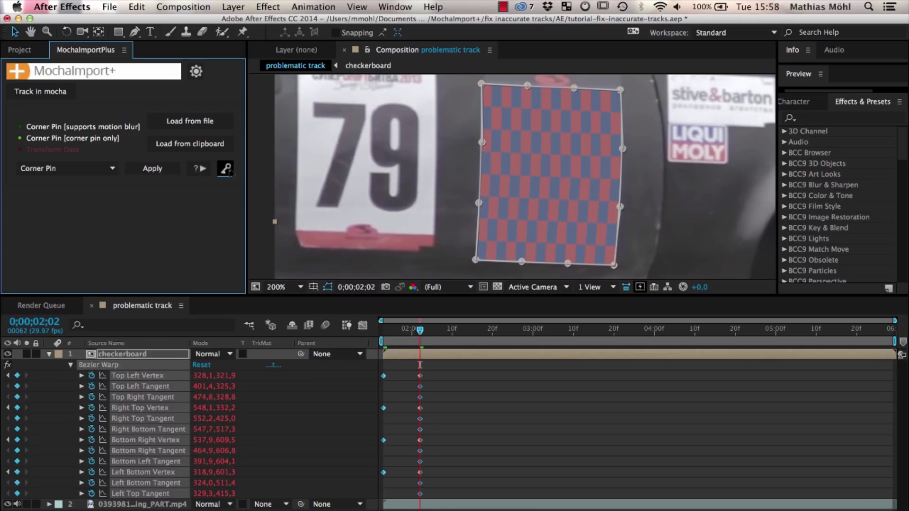
- At 0;00;03;29, keyframe the right-side warp vertices and move them back onto the plate
{"action": "left_click_drag", "start_coordinate": [419, 329], "coordinate": [488, 335]}
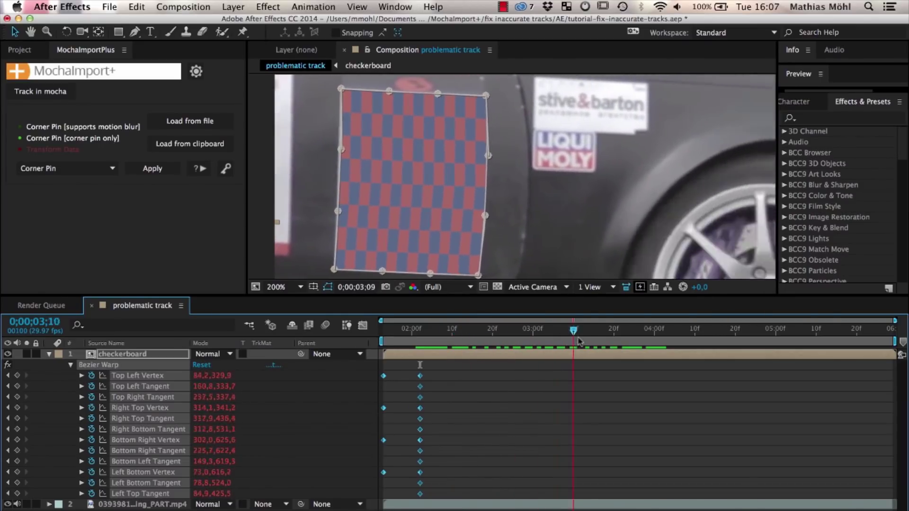
{"action": "left_click_drag", "start_coordinate": [488, 334], "coordinate": [651, 343]}
{"action": "left_click", "coordinate": [68, 407]}
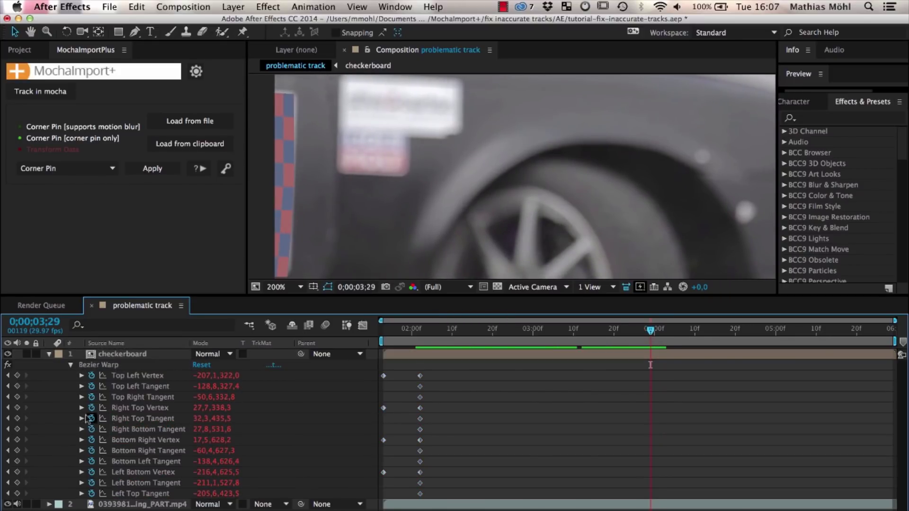
{"action": "left_click", "coordinate": [136, 441], "text": "shift"}
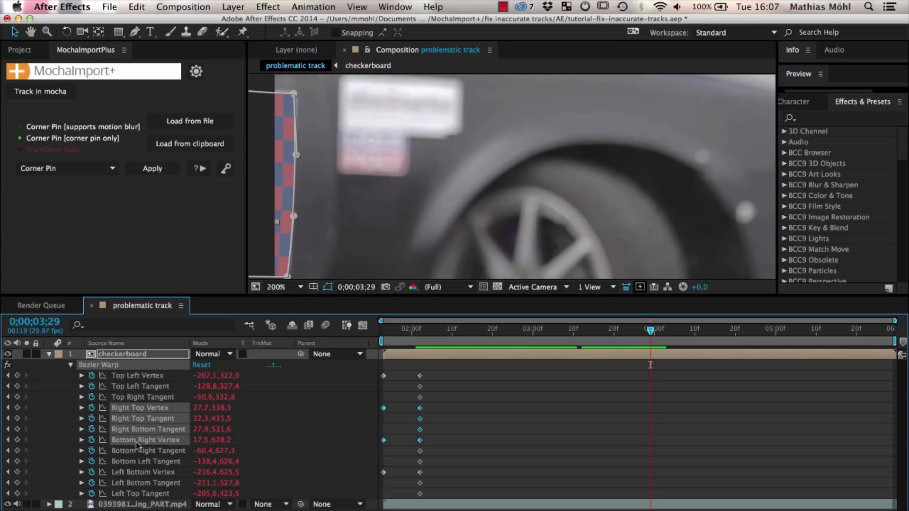
{"action": "left_click", "coordinate": [227, 169]}
{"action": "left_click_drag", "start_coordinate": [296, 157], "coordinate": [296, 157]}
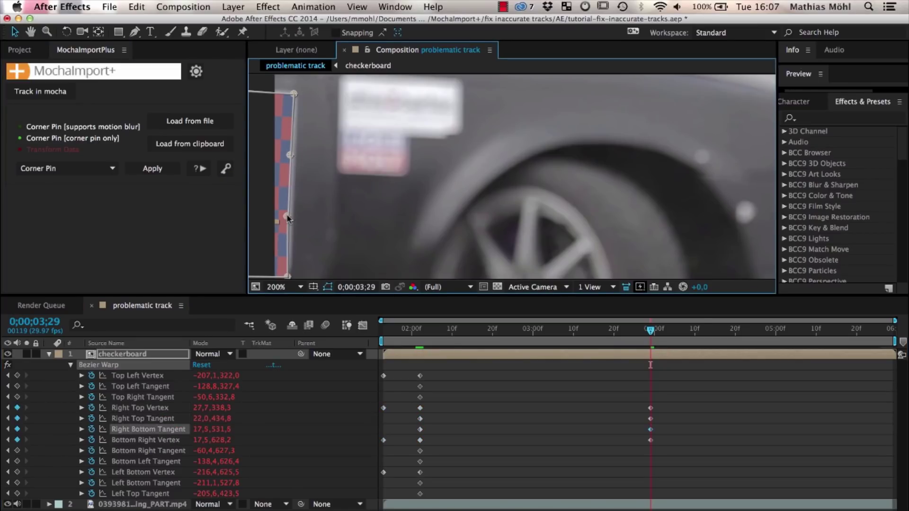
{"action": "left_click", "coordinate": [650, 332]}
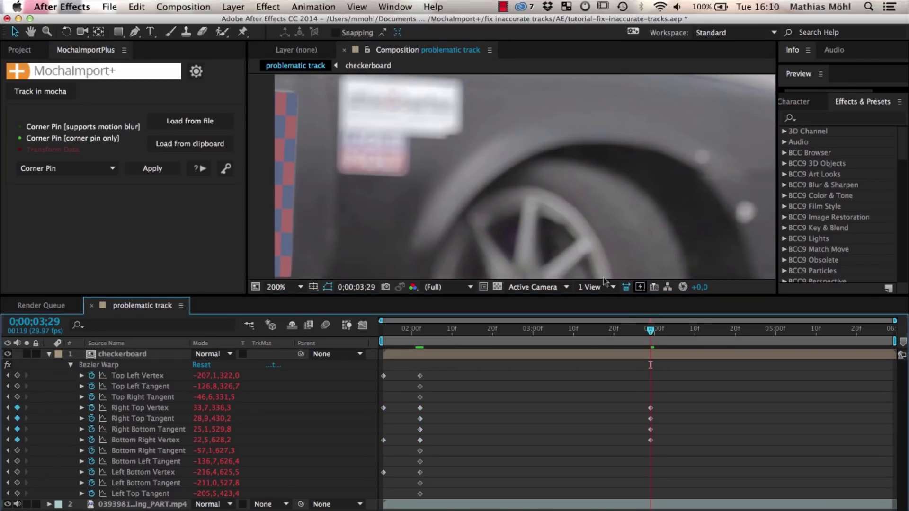
- At 0;00;05;28, keyframe all Bezier Warp properties and reshape corners and tangents to the plate
{"action": "left_click_drag", "start_coordinate": [653, 332], "coordinate": [802, 344]}
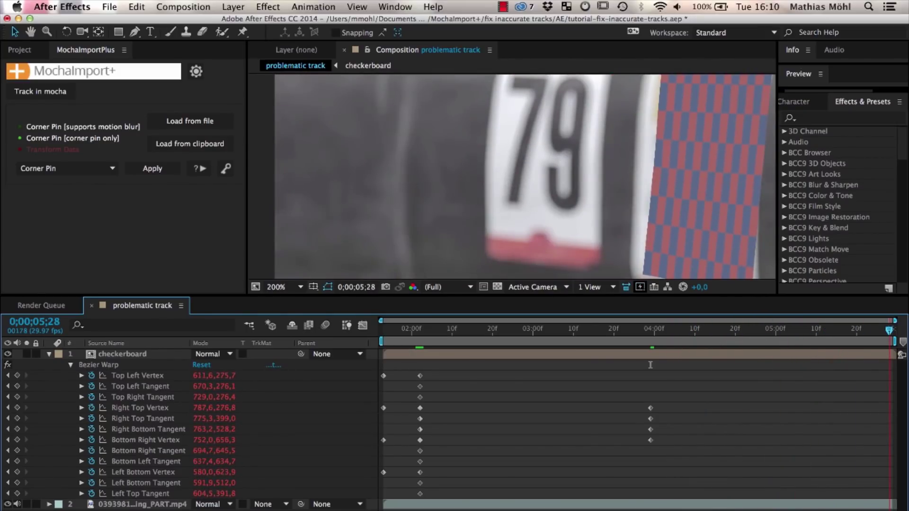
{"action": "left_click_drag", "start_coordinate": [801, 345], "coordinate": [888, 364]}
{"action": "scroll", "coordinate": [626, 240], "scroll_direction": "down", "scroll_amount": 2}
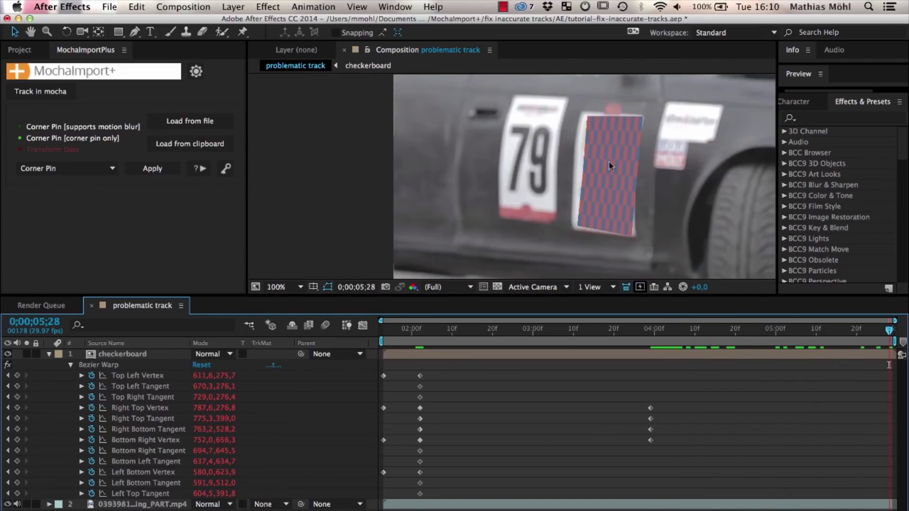
{"action": "left_click", "coordinate": [128, 376]}
{"action": "left_click", "coordinate": [142, 493], "text": "shift"}
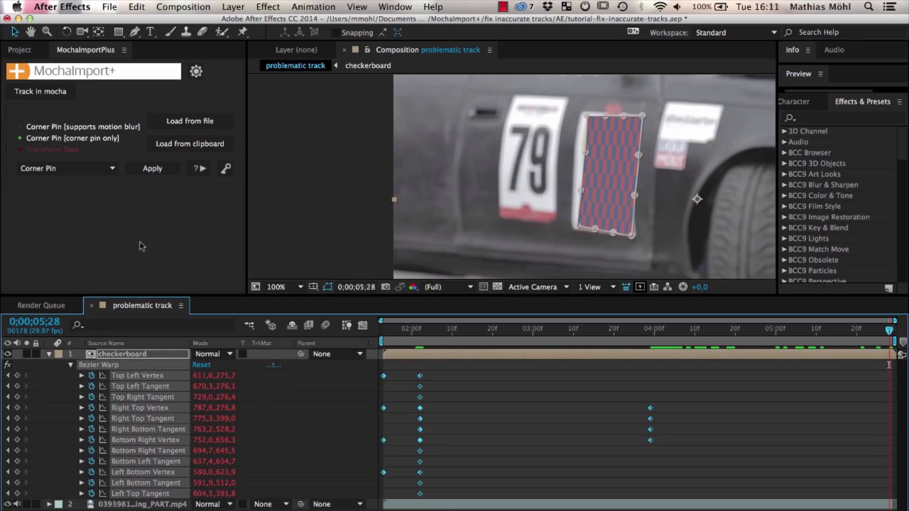
{"action": "left_click", "coordinate": [226, 169]}
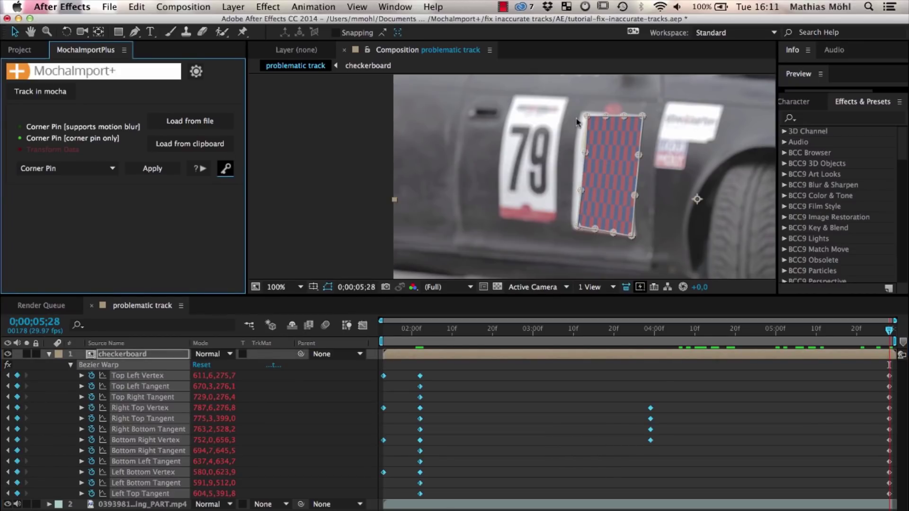
{"action": "left_click_drag", "start_coordinate": [586, 116], "coordinate": [581, 112]}
{"action": "left_click_drag", "start_coordinate": [580, 227], "coordinate": [573, 230]}
{"action": "left_click_drag", "start_coordinate": [579, 189], "coordinate": [568, 189]}
{"action": "left_click_drag", "start_coordinate": [580, 149], "coordinate": [573, 148]}
{"action": "left_click_drag", "start_coordinate": [638, 154], "coordinate": [634, 152]}
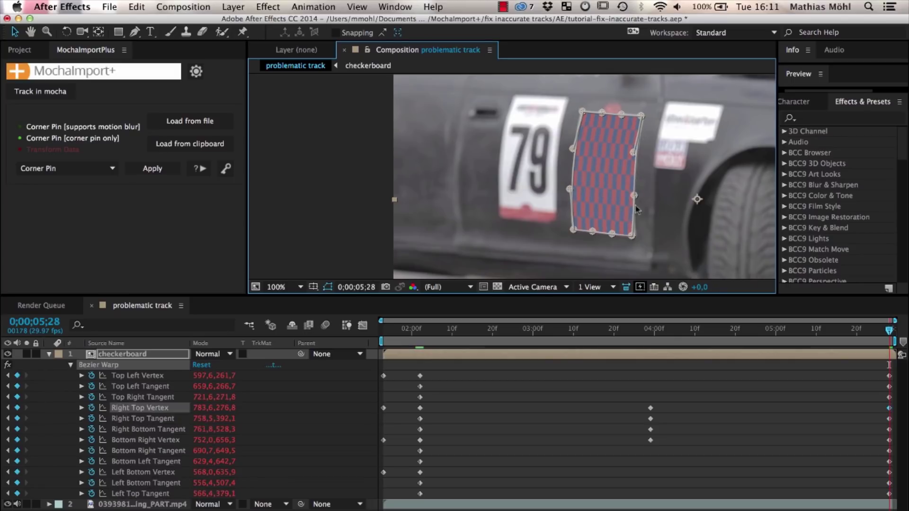
{"action": "left_click_drag", "start_coordinate": [635, 197], "coordinate": [629, 194]}
{"action": "left_click_drag", "start_coordinate": [631, 234], "coordinate": [634, 237]}
- Play back the corrected shot, then return to around 0;00;05;06
{"action": "left_click", "coordinate": [798, 73]}
{"action": "left_click", "coordinate": [899, 90]}
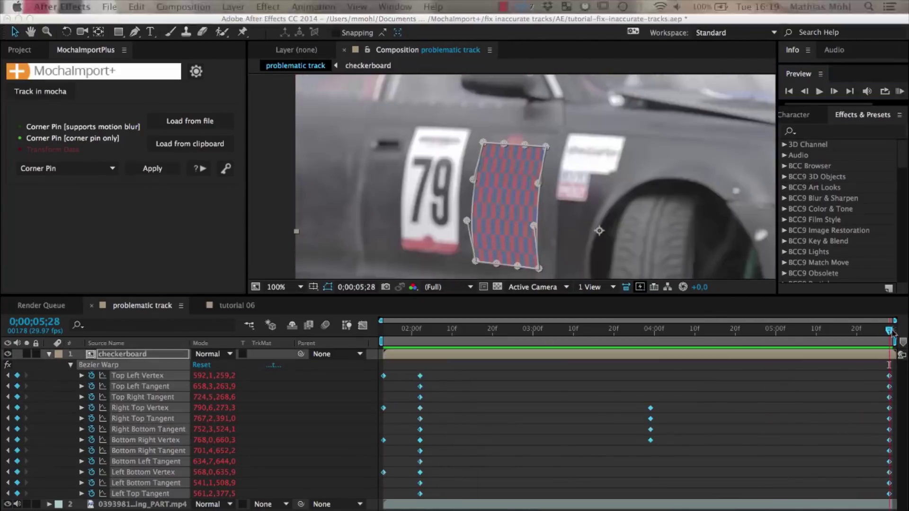
{"action": "left_click_drag", "start_coordinate": [892, 332], "coordinate": [800, 332]}
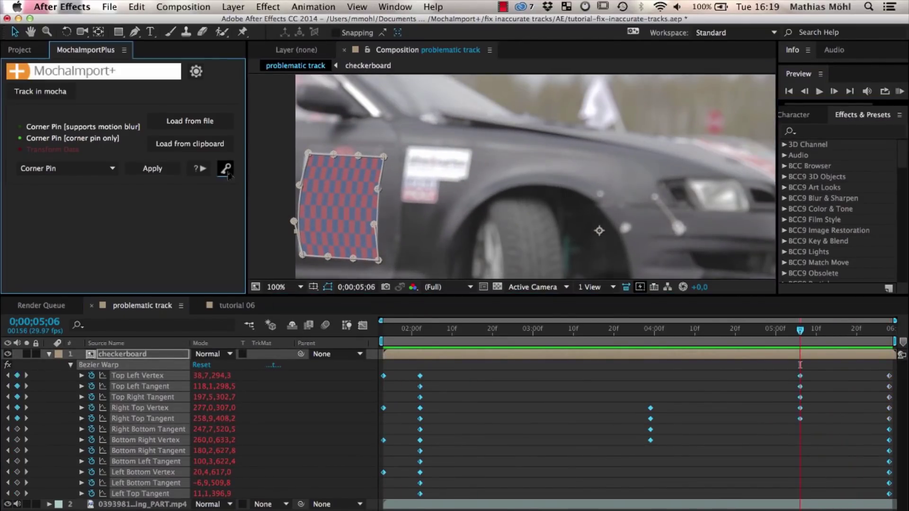